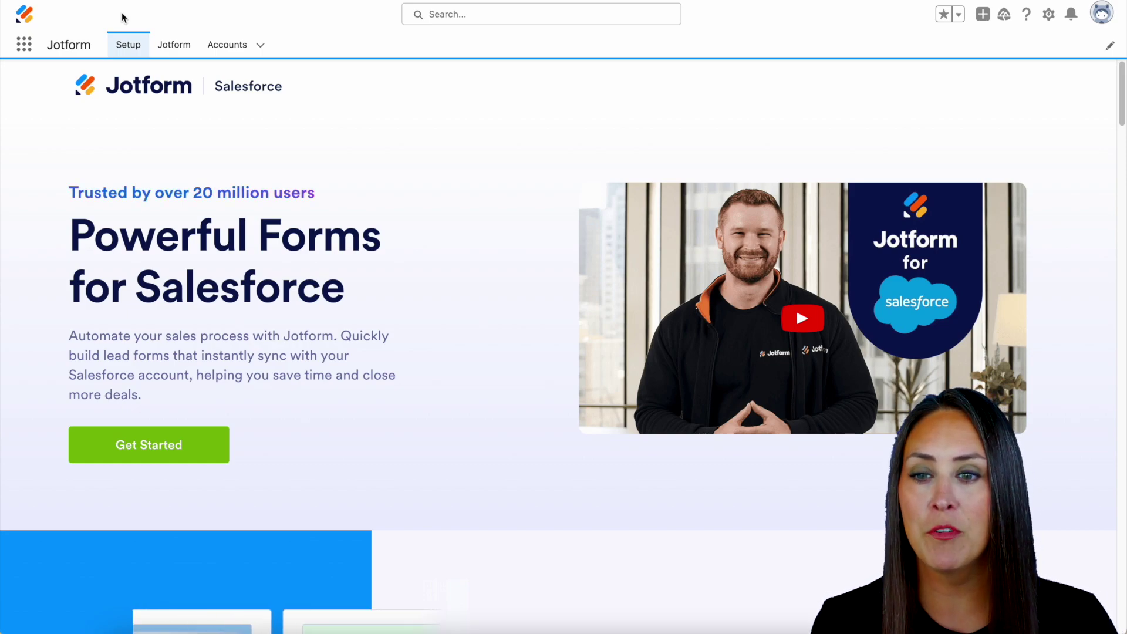
# Step: Open the Jotform tab in the Salesforce navigation bar to show My Forms
pyautogui.click(176, 48)
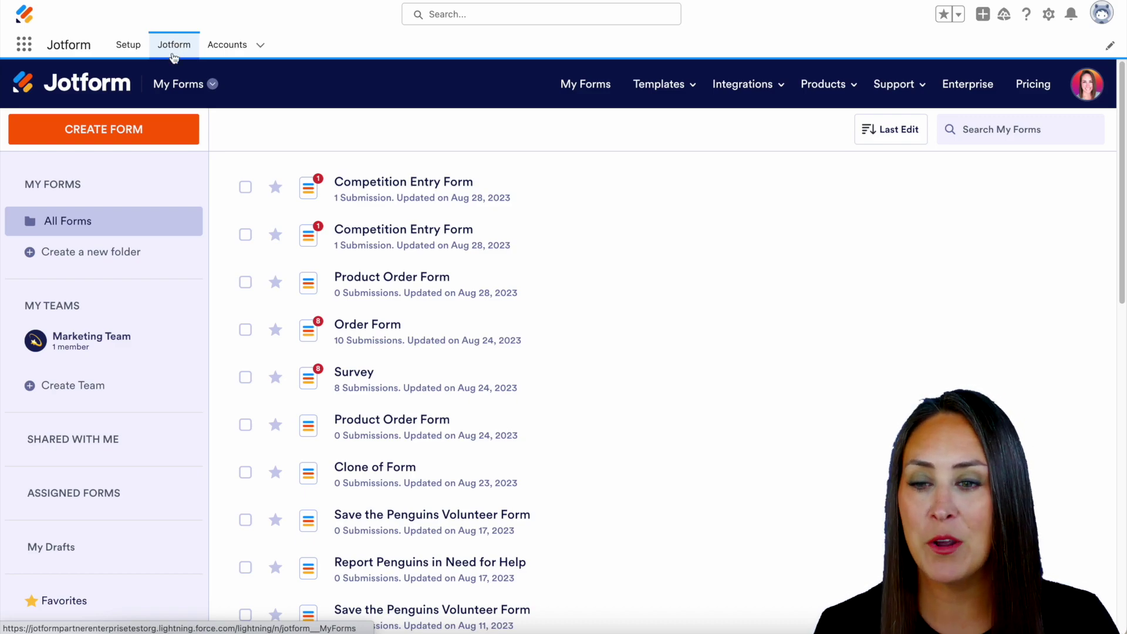
# Step: Start a new form with Create Form on the My Forms page
pyautogui.click(127, 129)
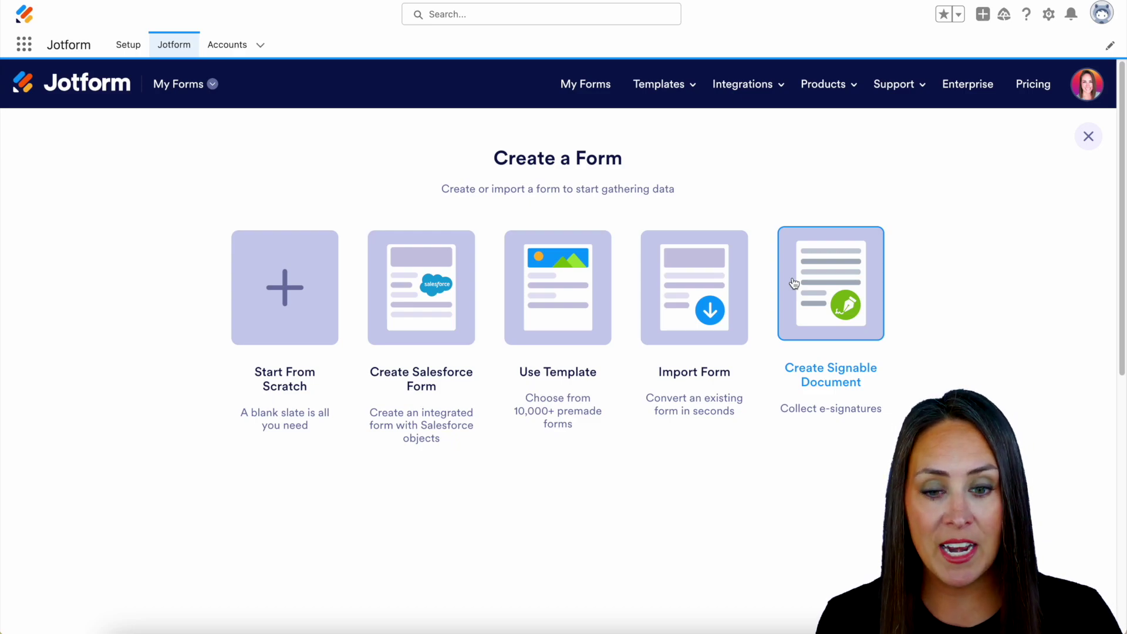
# Step: Browse the template gallery's Application Forms down to the Credit Application Forms
pyautogui.click(573, 288)
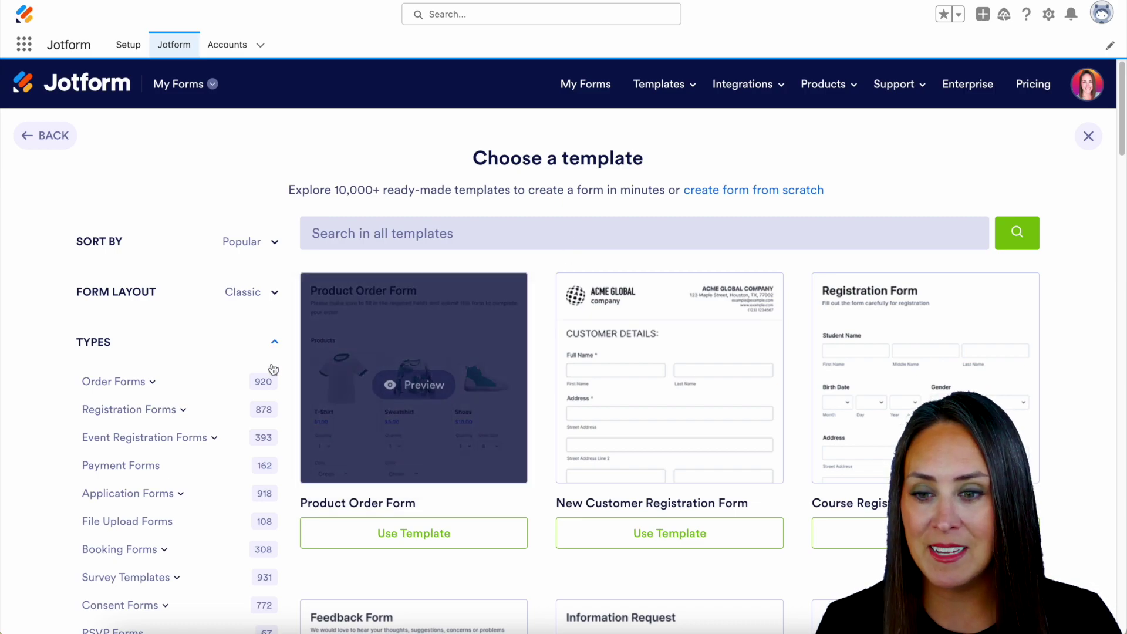
pyautogui.scroll(-3, 107, 336)
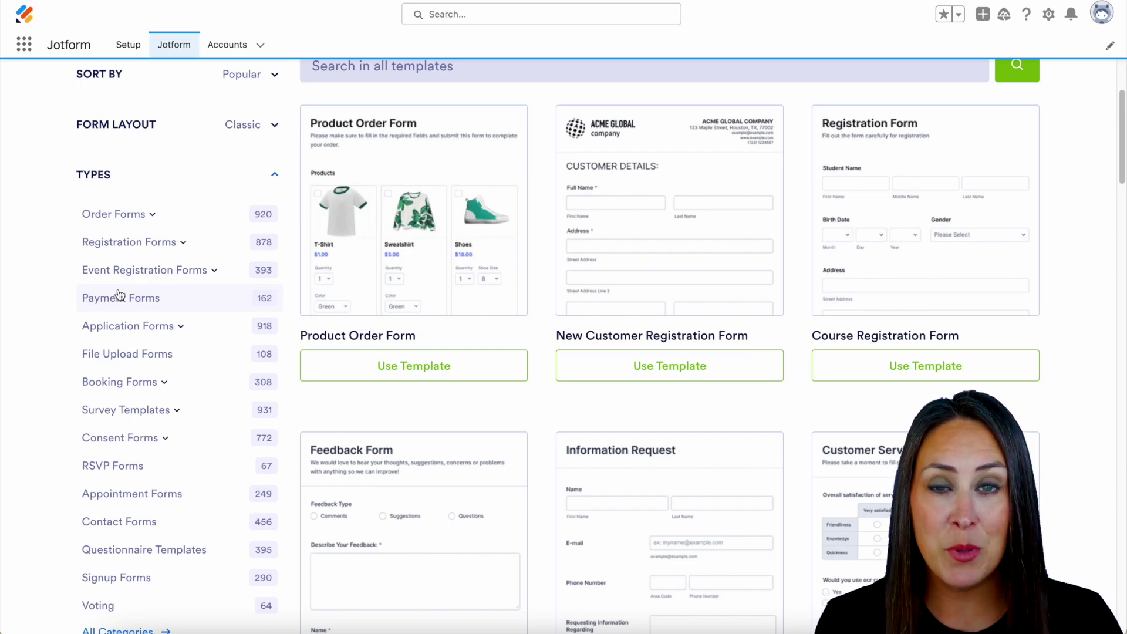
pyautogui.click(115, 327)
pyautogui.scroll(-5, 533, 311)
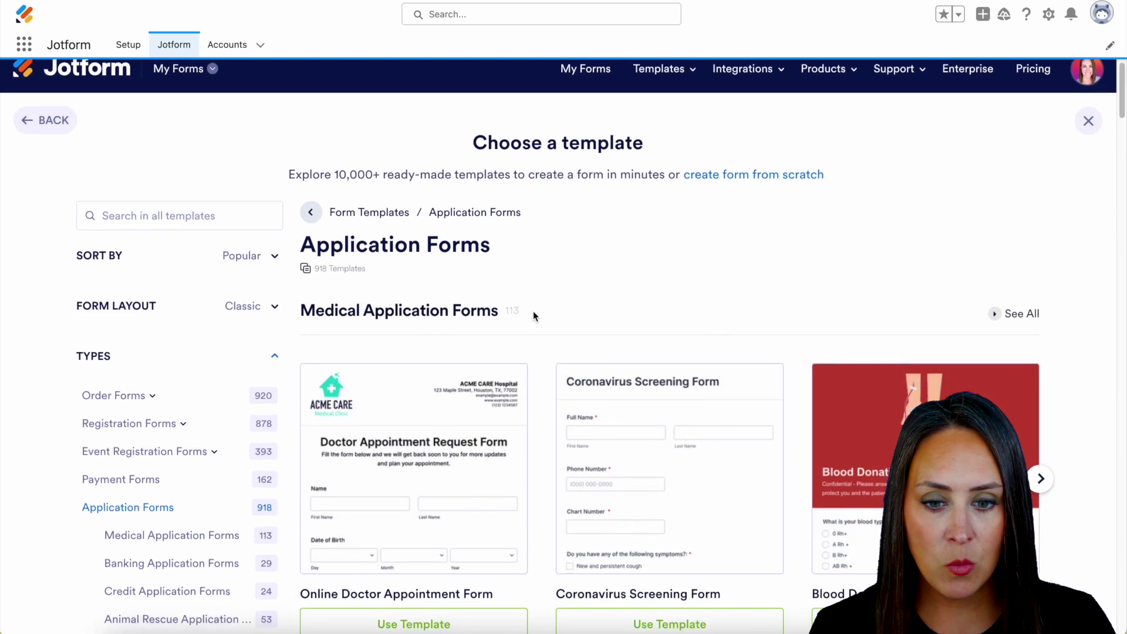
pyautogui.scroll(-4, 534, 317)
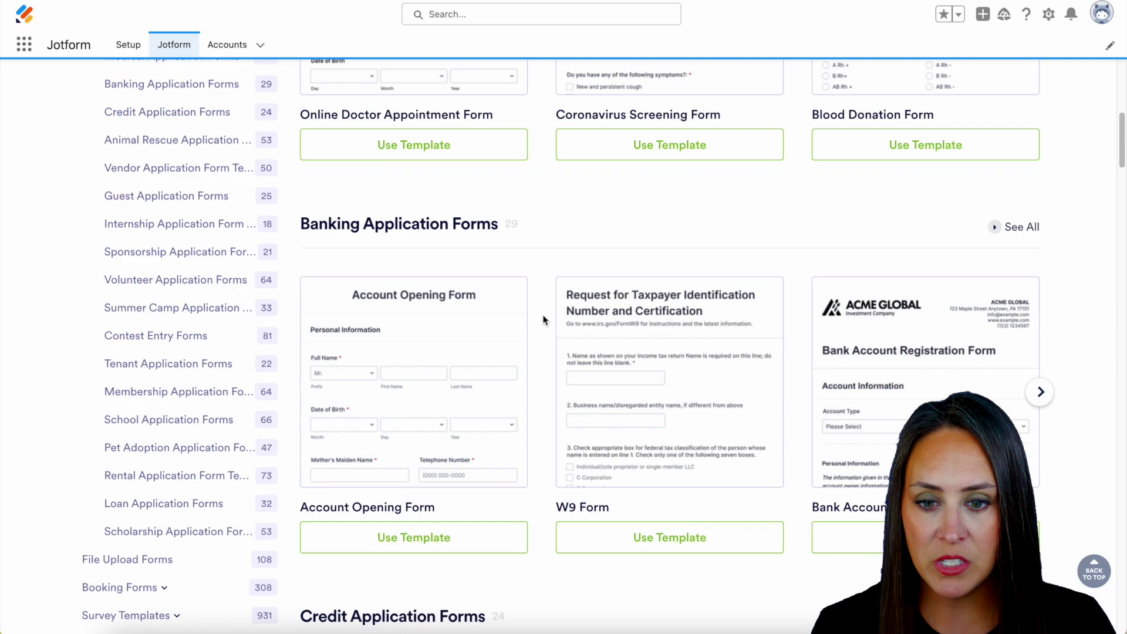
pyautogui.scroll(-7, 543, 320)
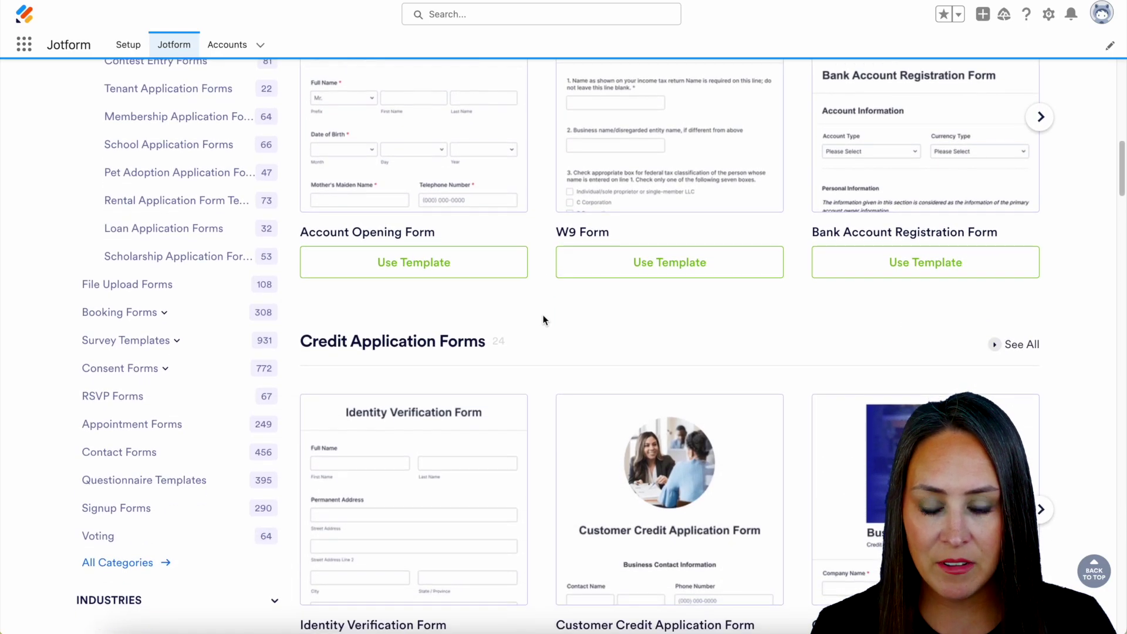
pyautogui.scroll(-4, 544, 319)
pyautogui.scroll(5, 543, 320)
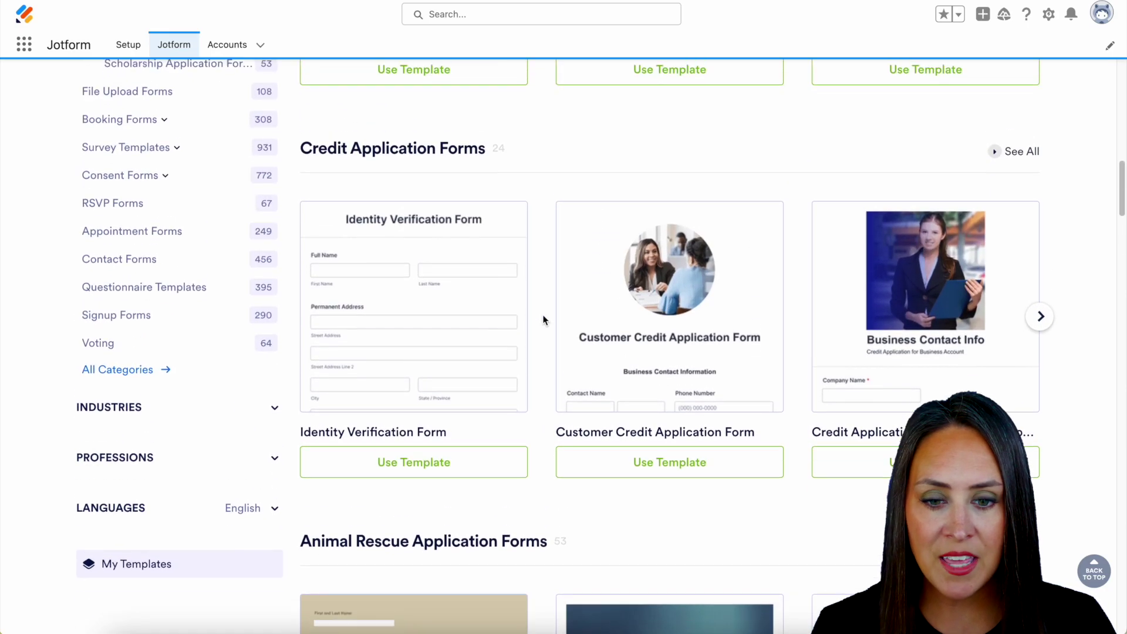
# Step: Preview the Identity Verification Form template and create a form from it
pyautogui.moveTo(316, 347)
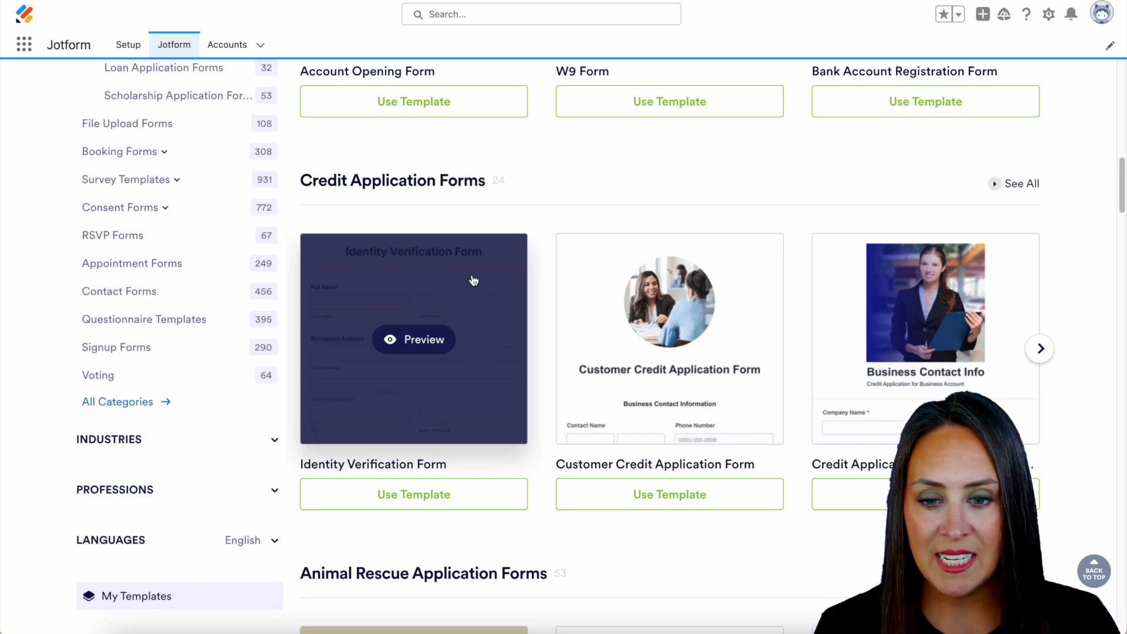
pyautogui.click(414, 340)
pyautogui.scroll(-5, 638, 384)
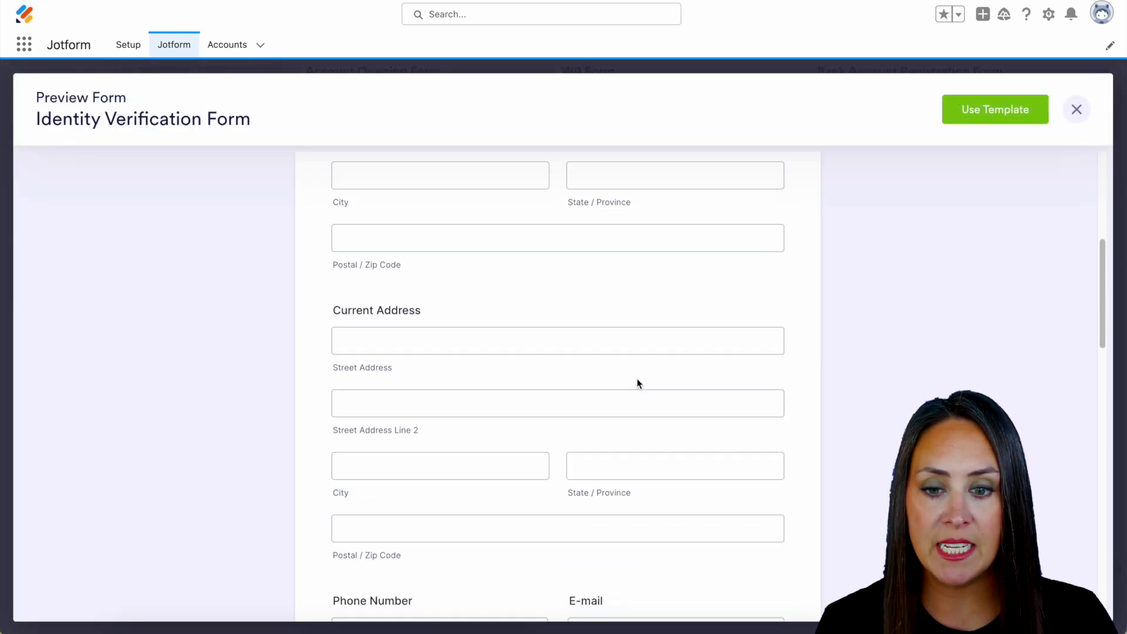
pyautogui.scroll(-8, 637, 384)
pyautogui.scroll(10, 638, 384)
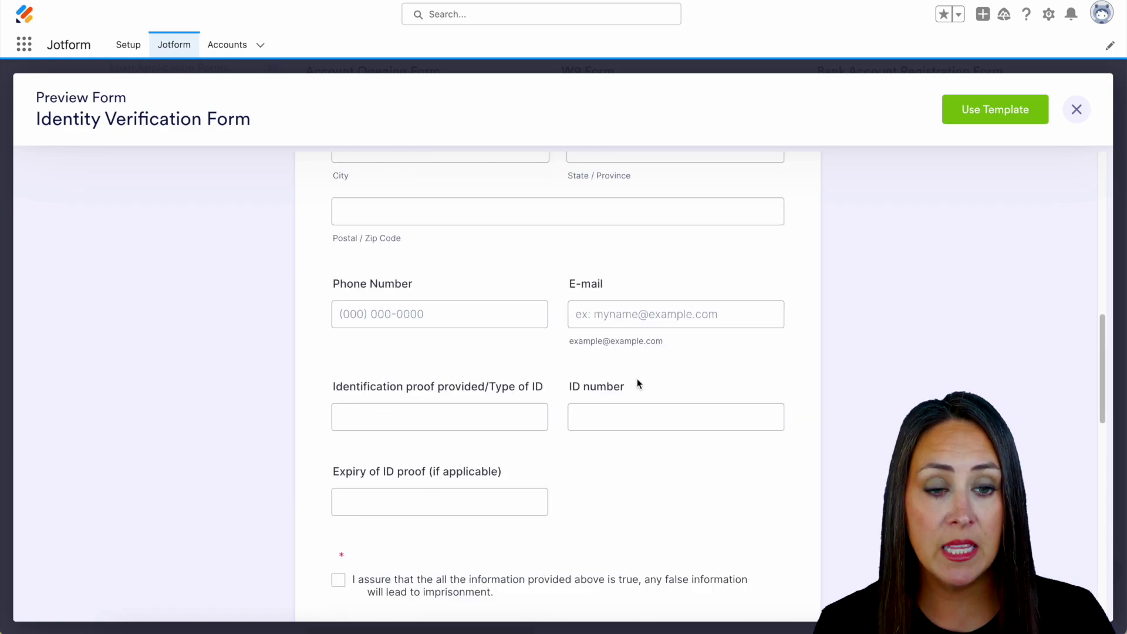
pyautogui.click(980, 111)
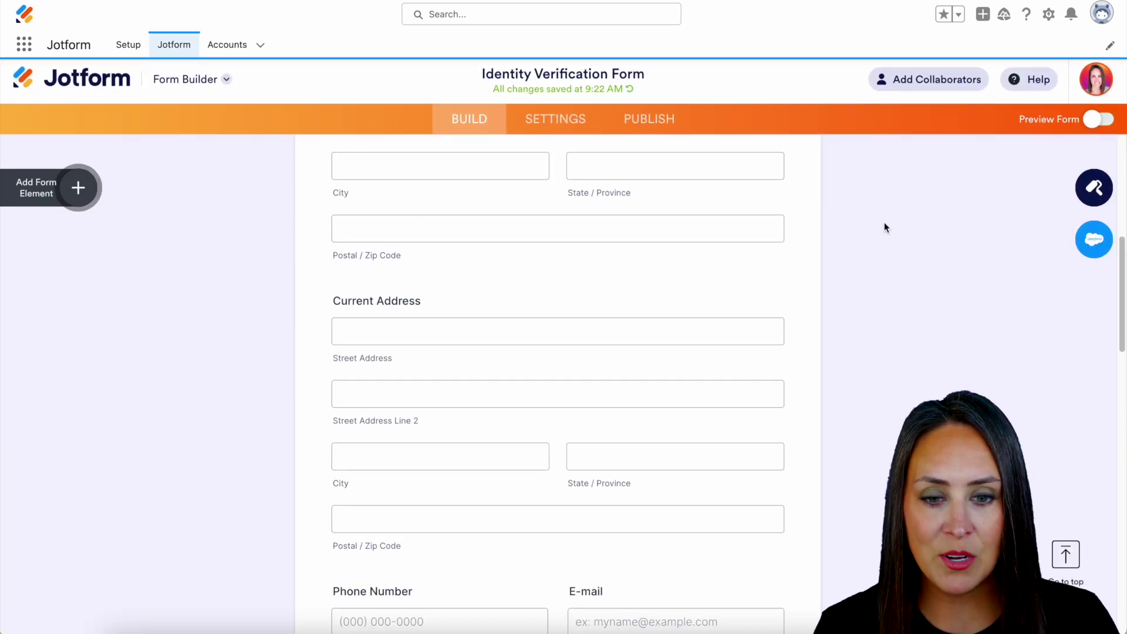
# Step: Enable Jotform Sign automation on the Signature field, sending signed documents to E-mail with audit trails
pyautogui.scroll(-5, 884, 228)
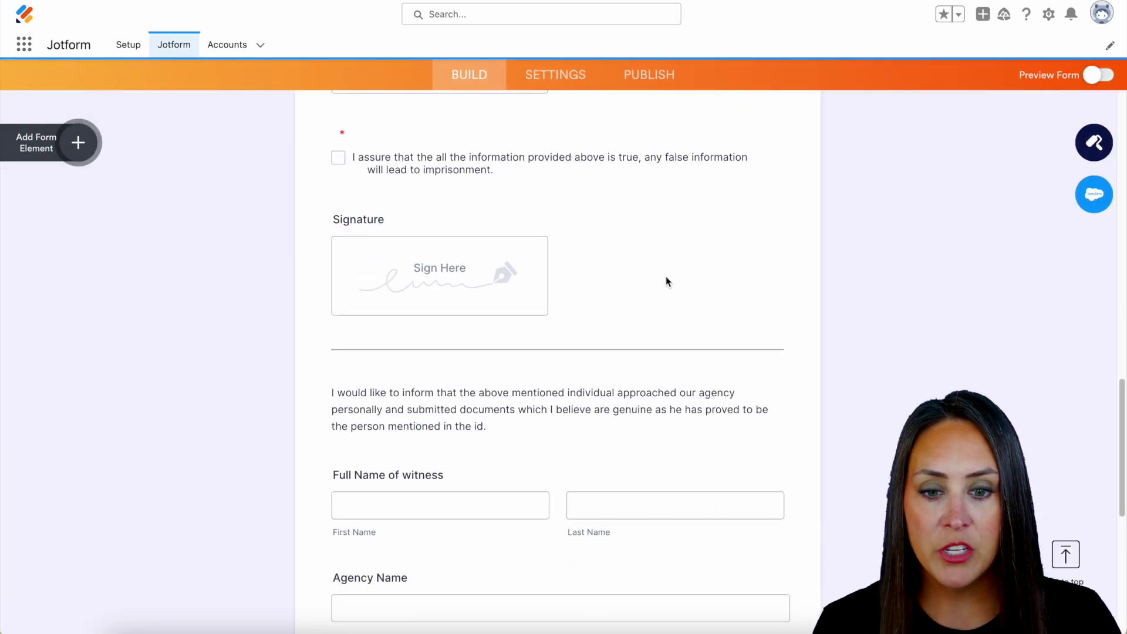
pyautogui.click(607, 284)
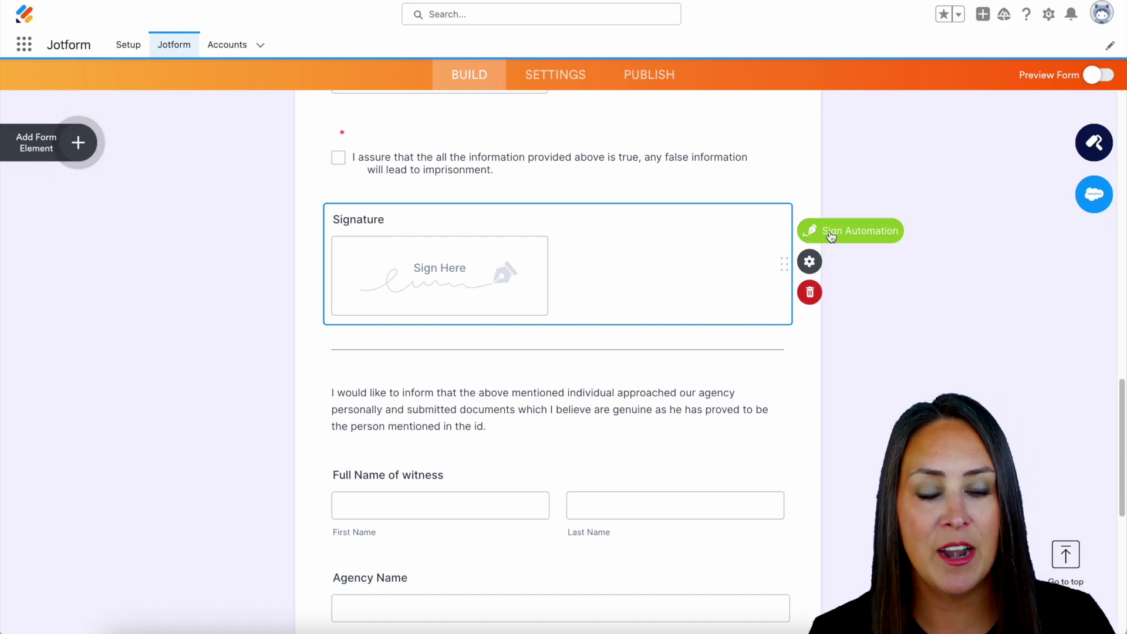
pyautogui.click(857, 232)
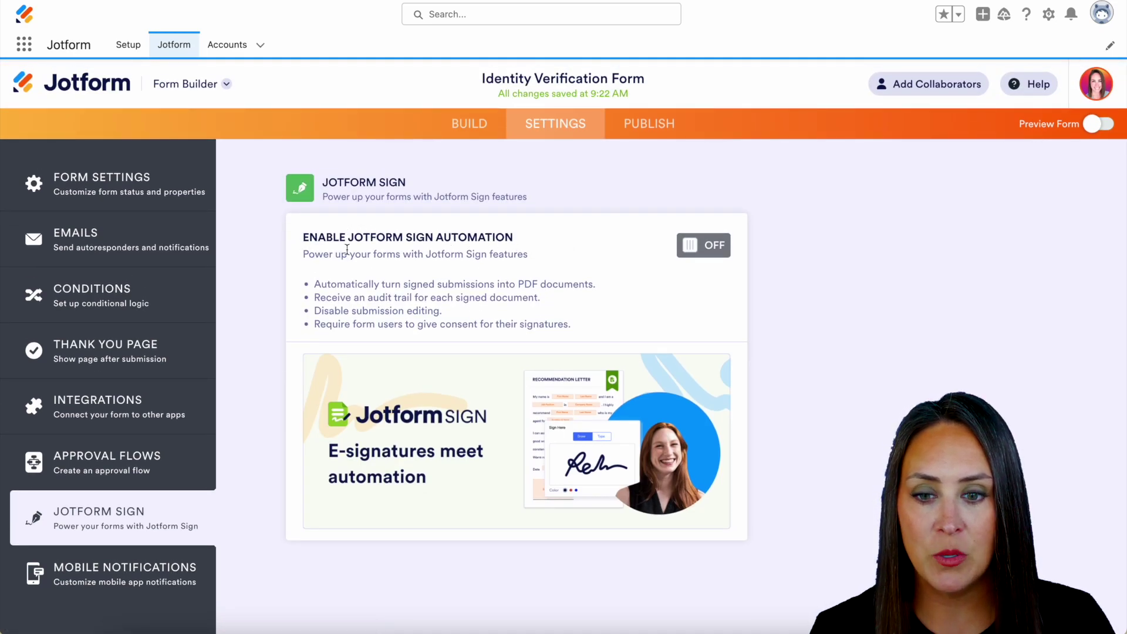
pyautogui.click(689, 245)
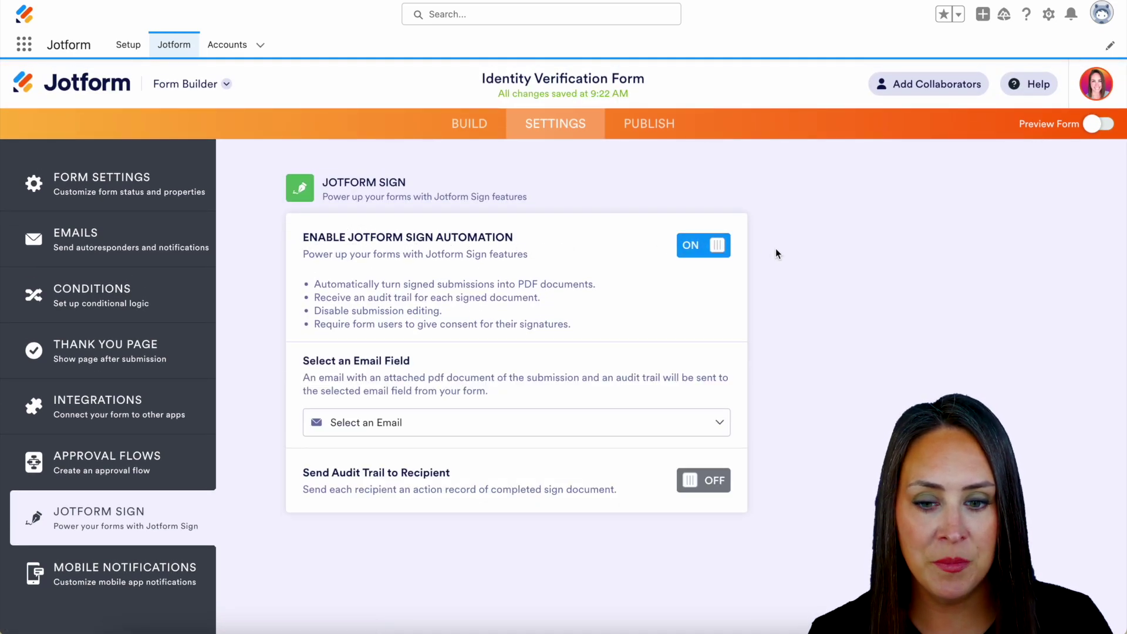
pyautogui.click(629, 423)
pyautogui.click(533, 451)
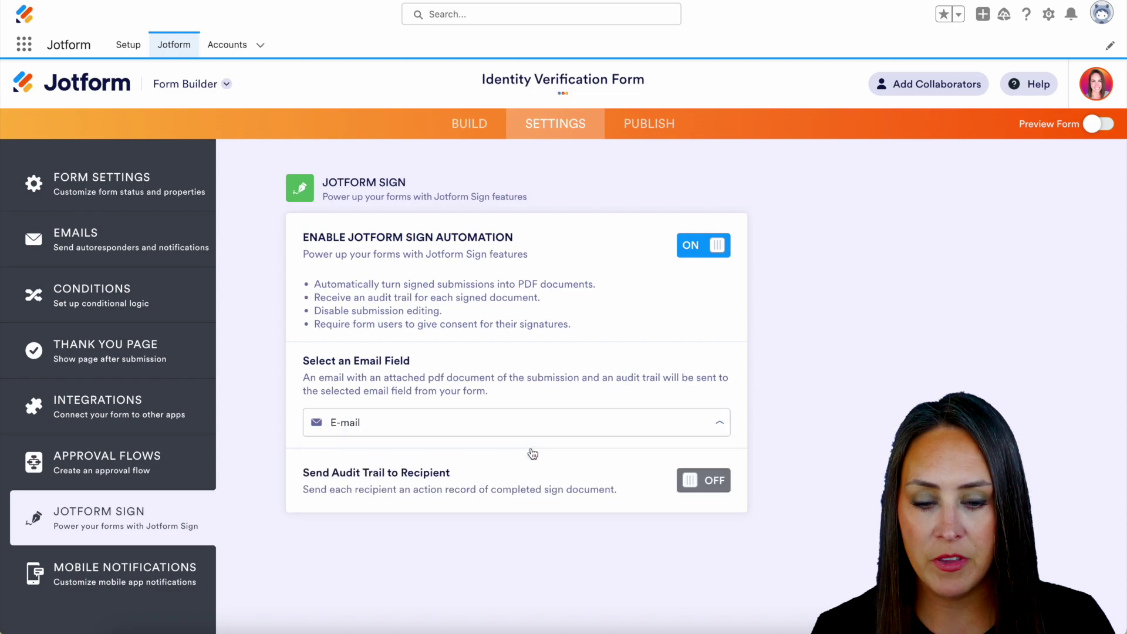
pyautogui.click(705, 480)
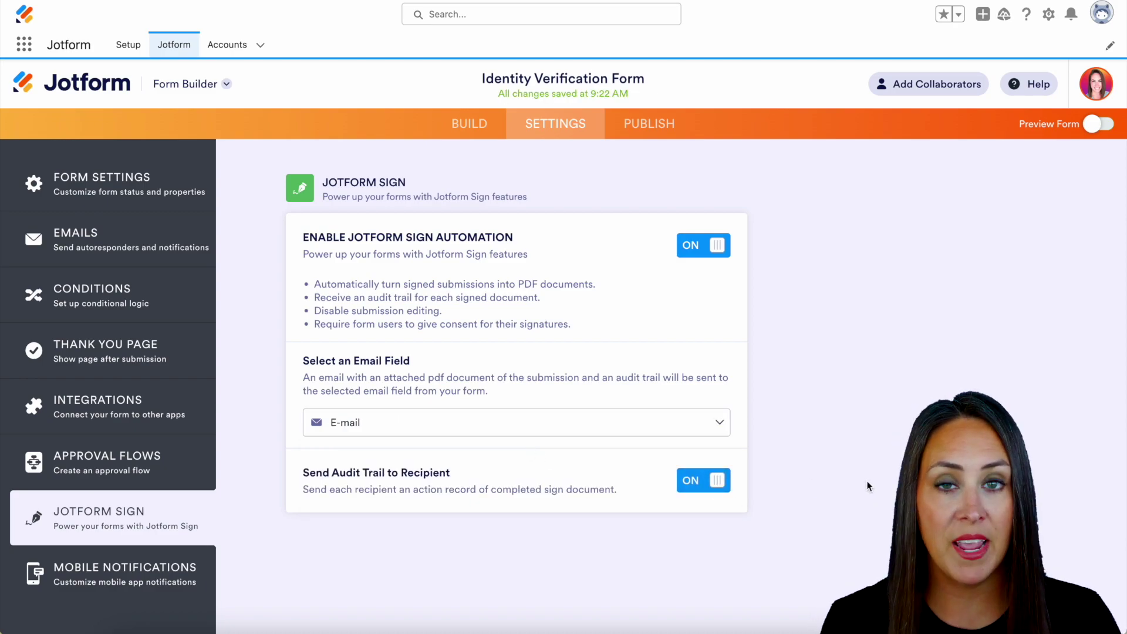
# Step: Go back to the Build tab and launch the form's Salesforce integration
pyautogui.click(473, 123)
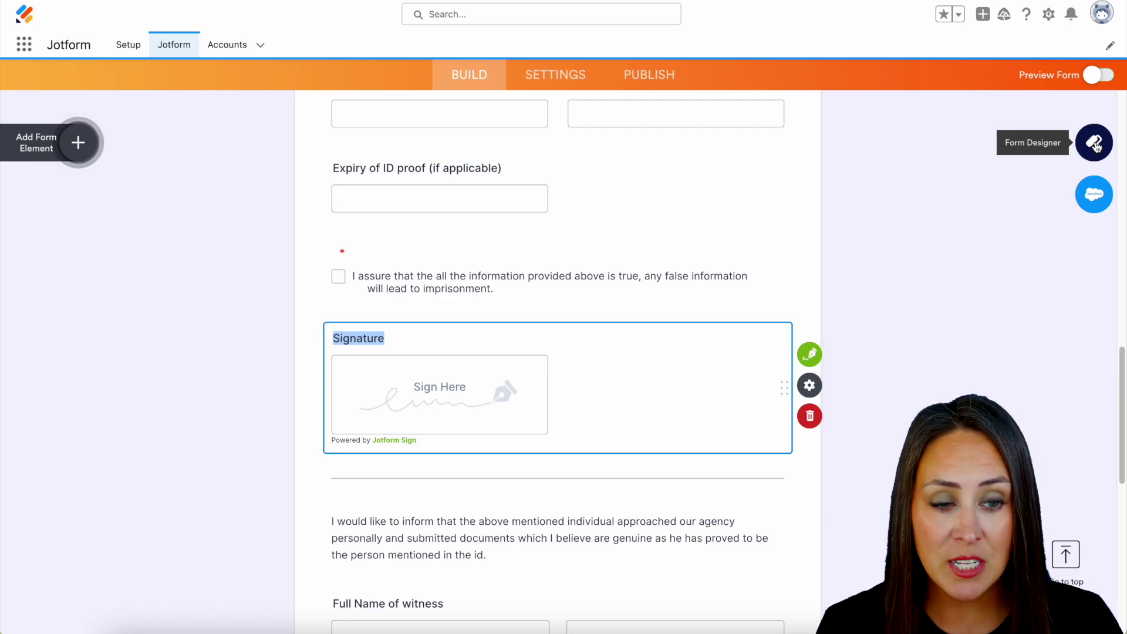
pyautogui.click(1097, 199)
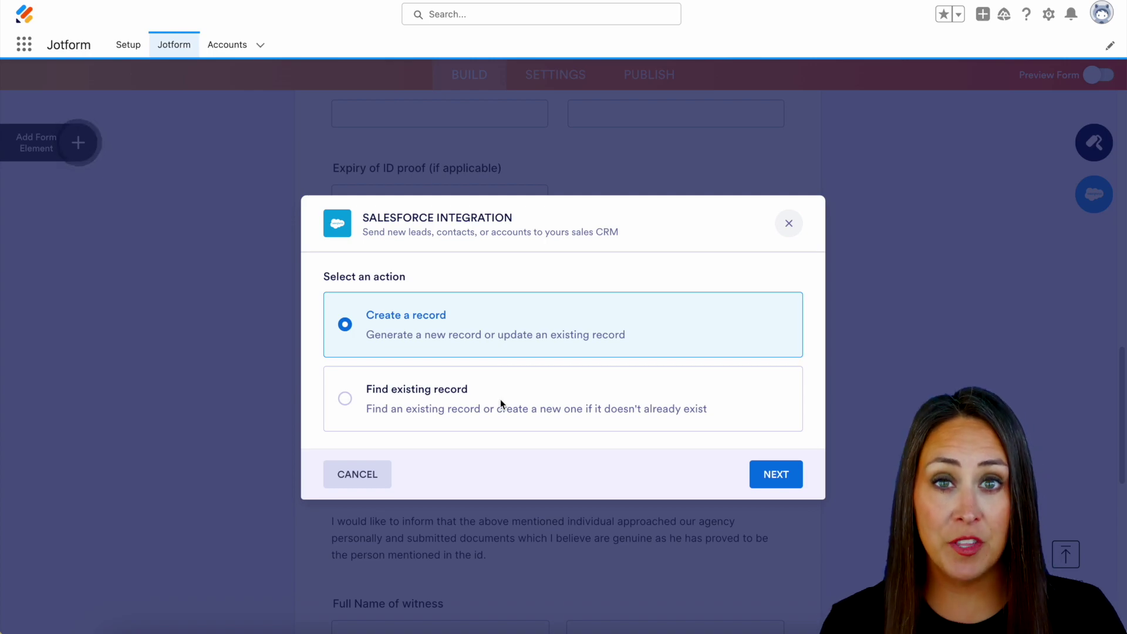
# Step: Create Salesforce Account records, mapping Account Name to the Full Name field
pyautogui.click(783, 473)
pyautogui.click(789, 360)
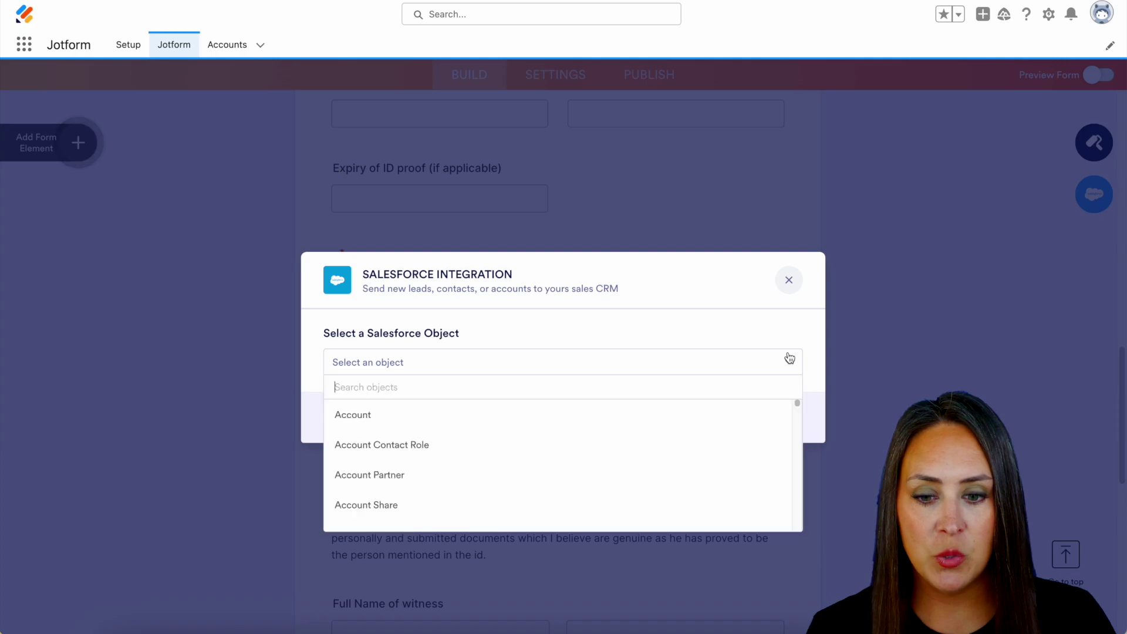
pyautogui.click(370, 417)
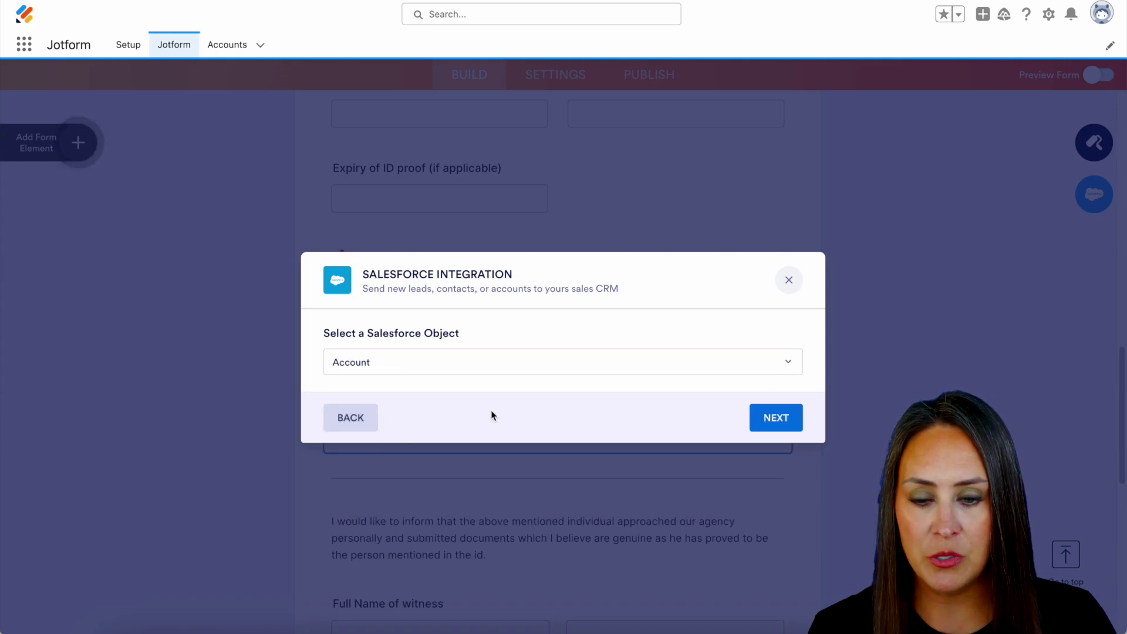
pyautogui.click(776, 420)
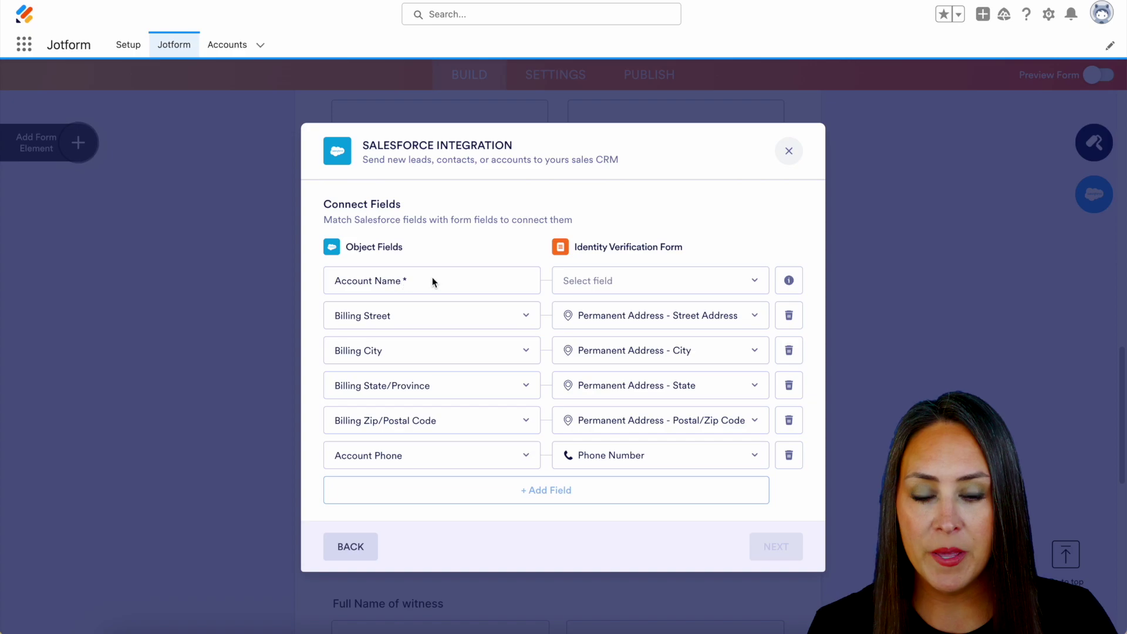
pyautogui.click(708, 283)
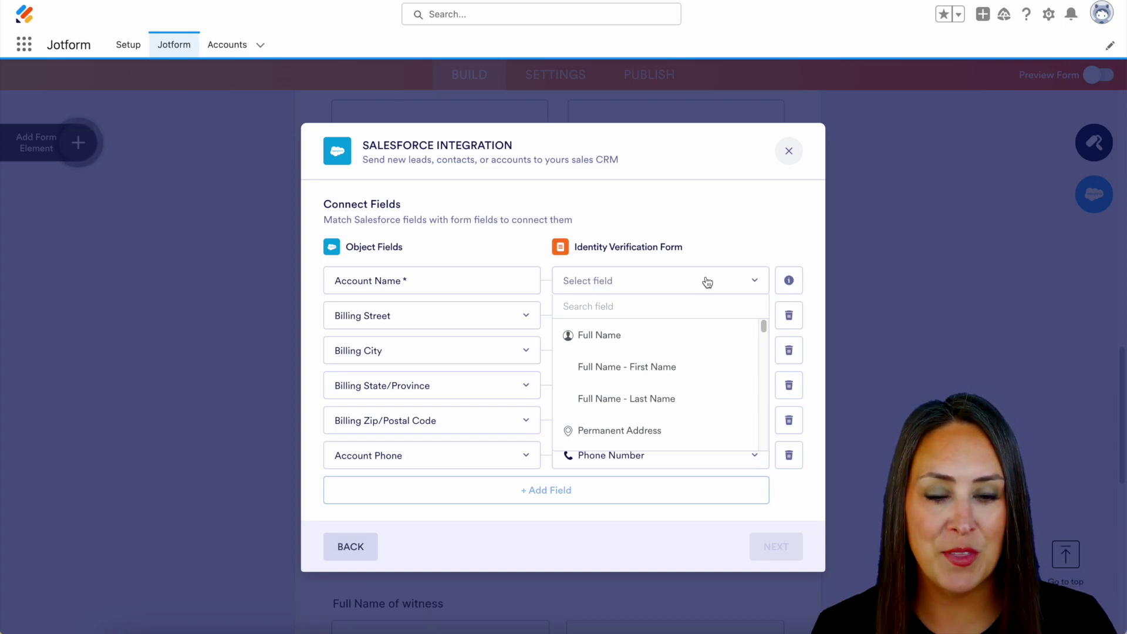
pyautogui.click(627, 346)
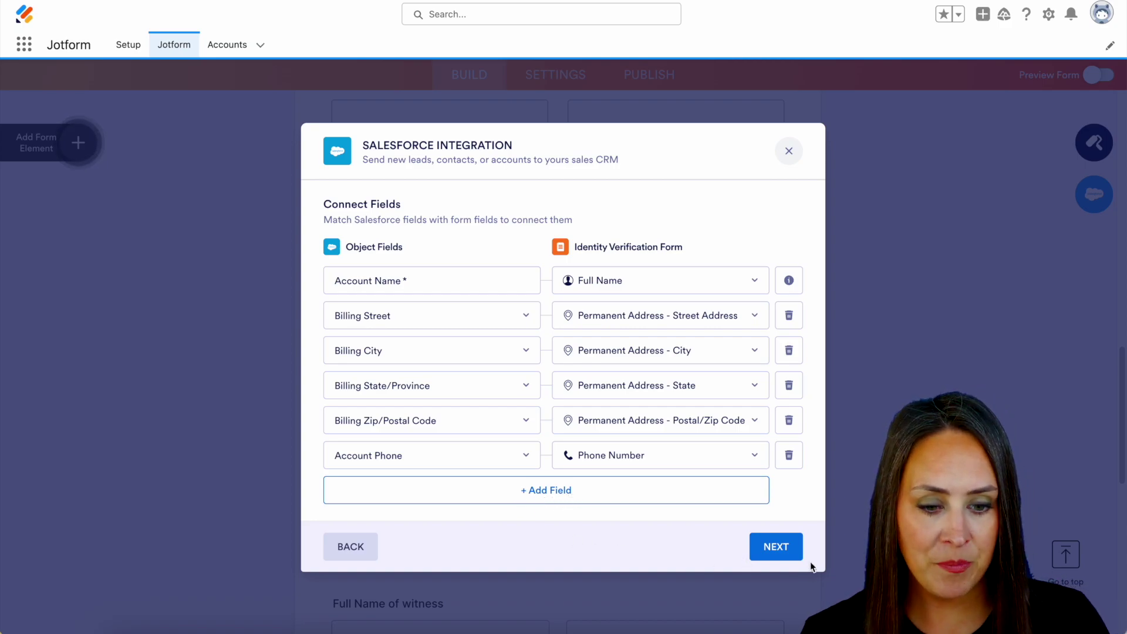
# Step: Turn on updating existing records matched by Account Name to Full Name, and save
pyautogui.click(788, 545)
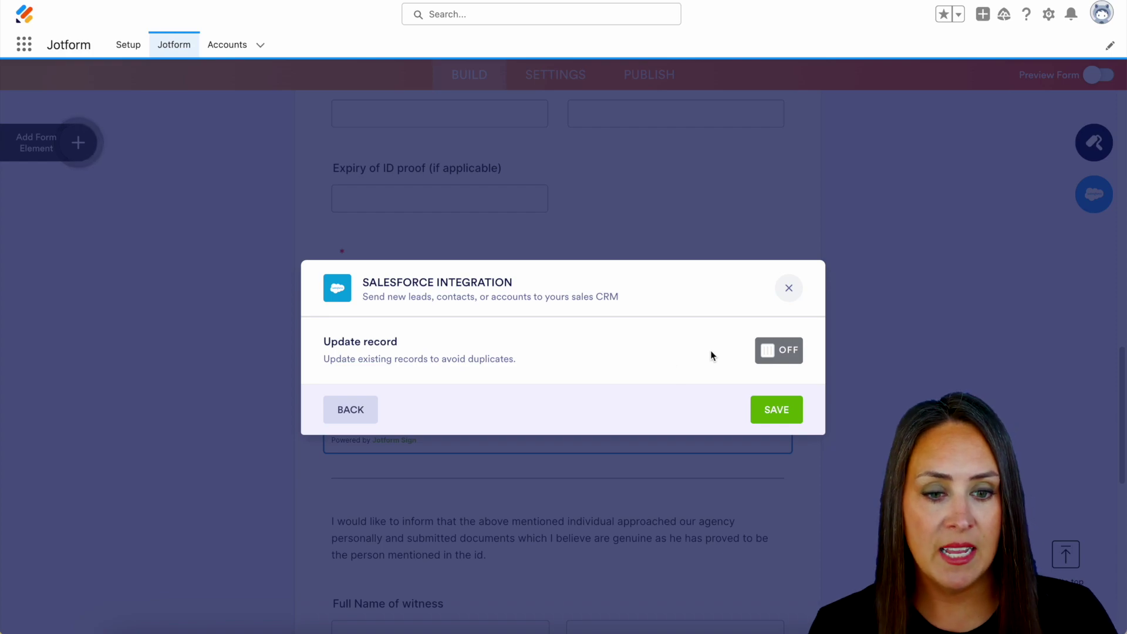
pyautogui.click(779, 351)
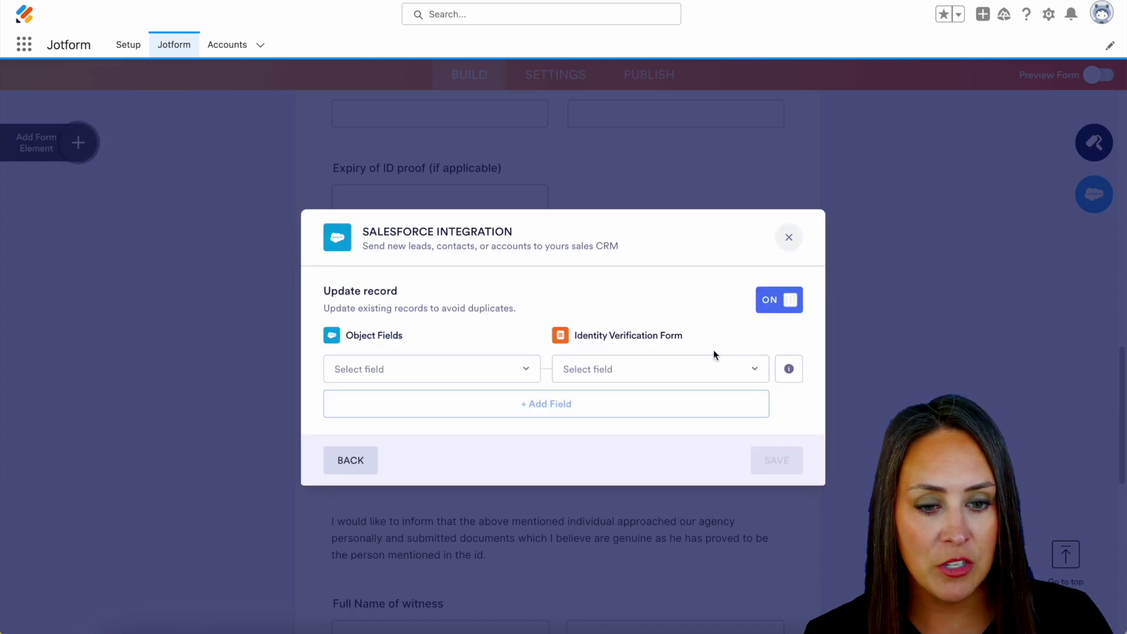
pyautogui.click(513, 369)
pyautogui.click(402, 424)
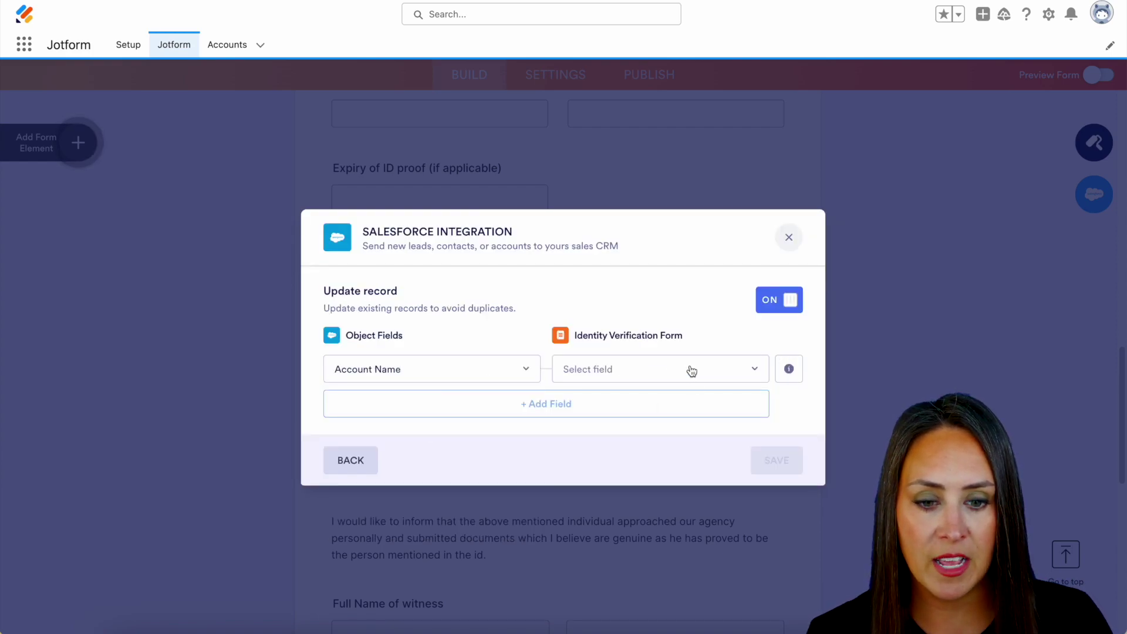
pyautogui.click(692, 371)
pyautogui.click(637, 429)
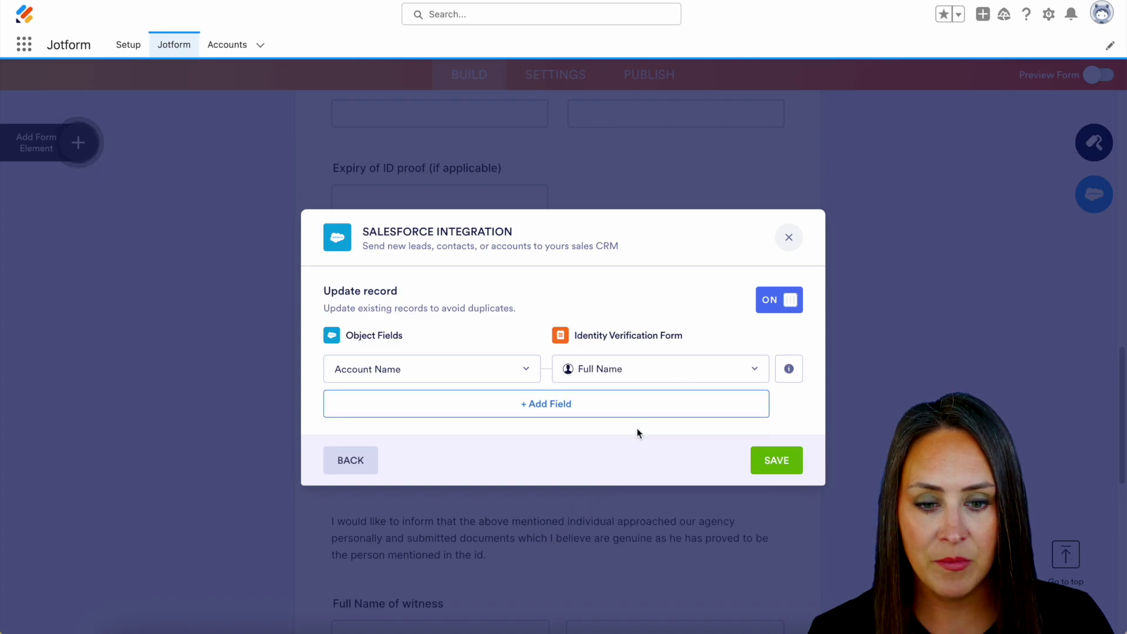
pyautogui.click(777, 461)
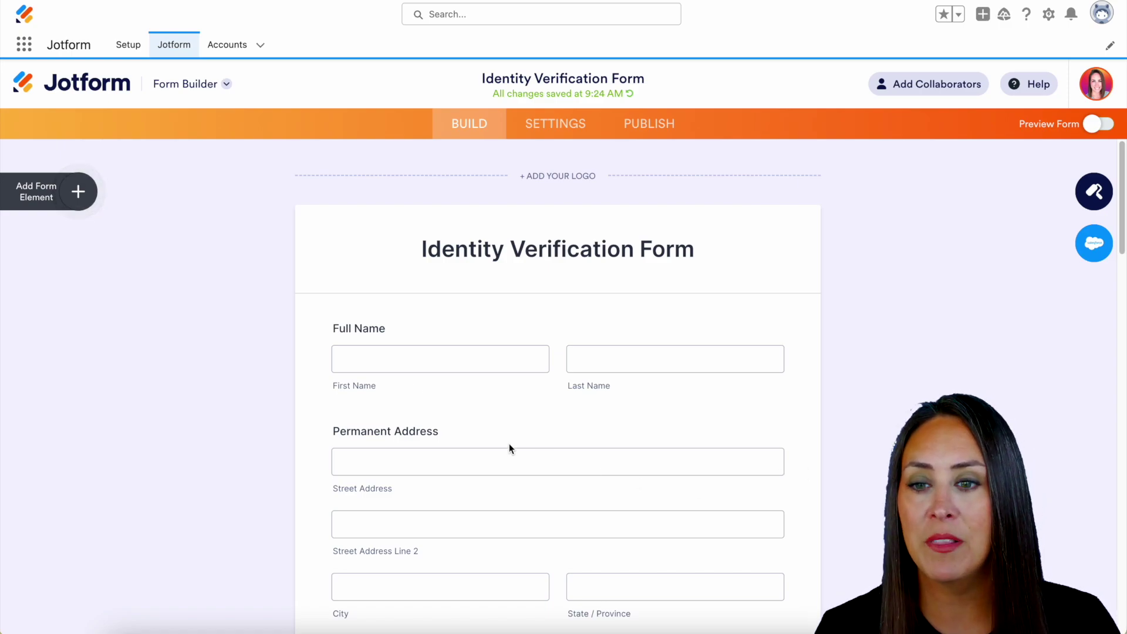
# Step: Open the Form Builder dropdown to list the other Jotform apps for this form
pyautogui.click(228, 84)
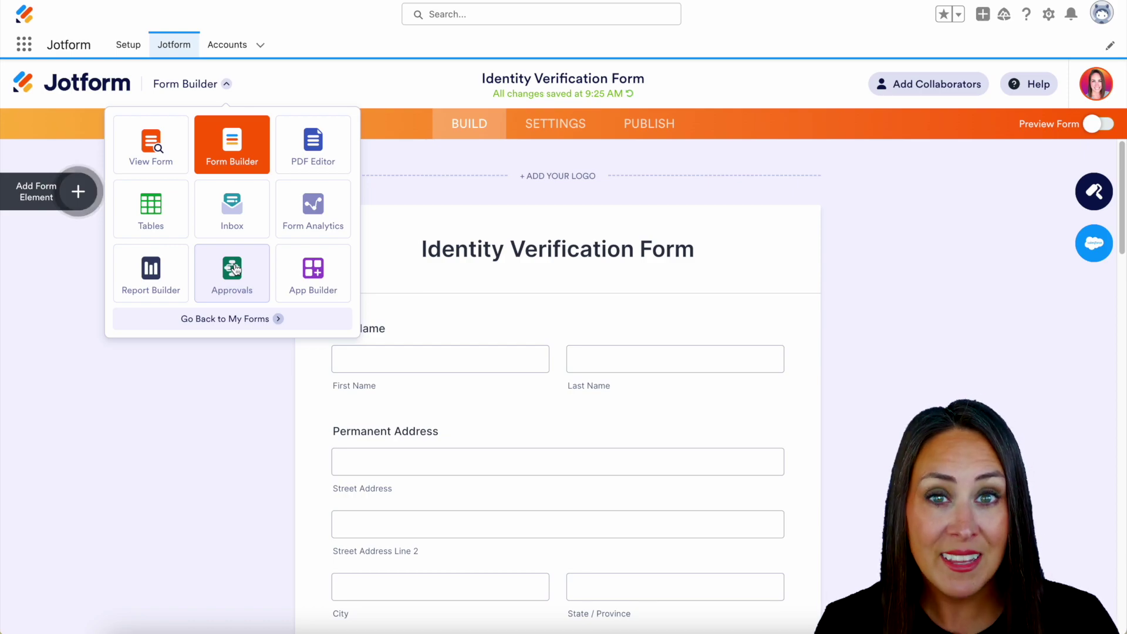
# Step: Preview the form, fill it with sample data, sign it, and submit to the Thank You page
pyautogui.click(1096, 124)
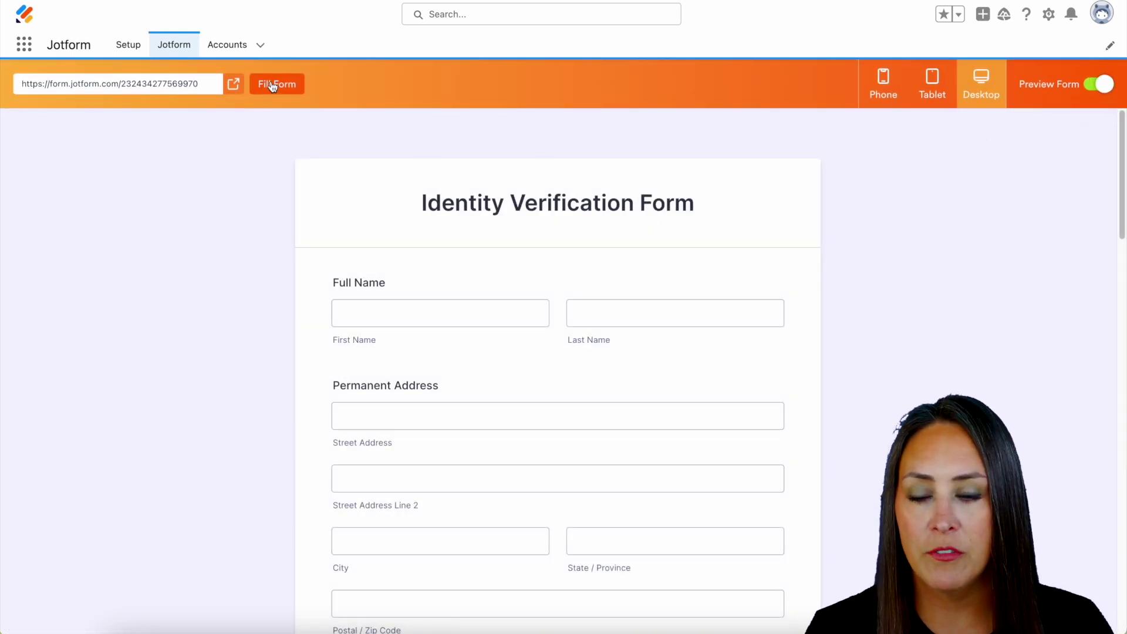
pyautogui.click(267, 88)
pyautogui.scroll(-5, 276, 135)
pyautogui.scroll(-10, 277, 139)
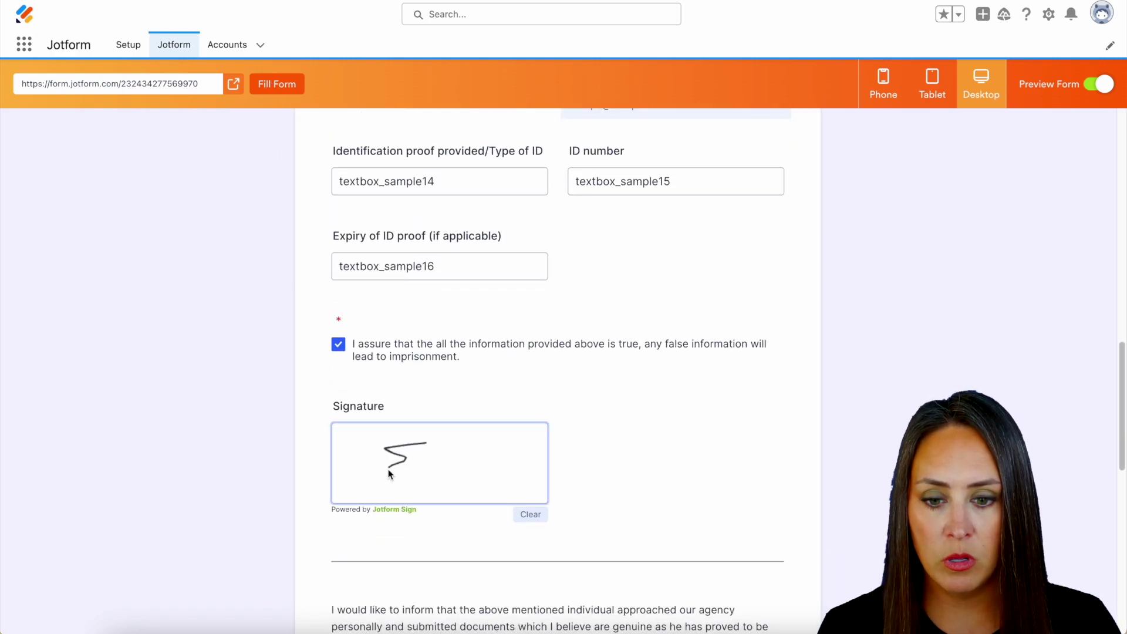
pyautogui.scroll(-10, 868, 417)
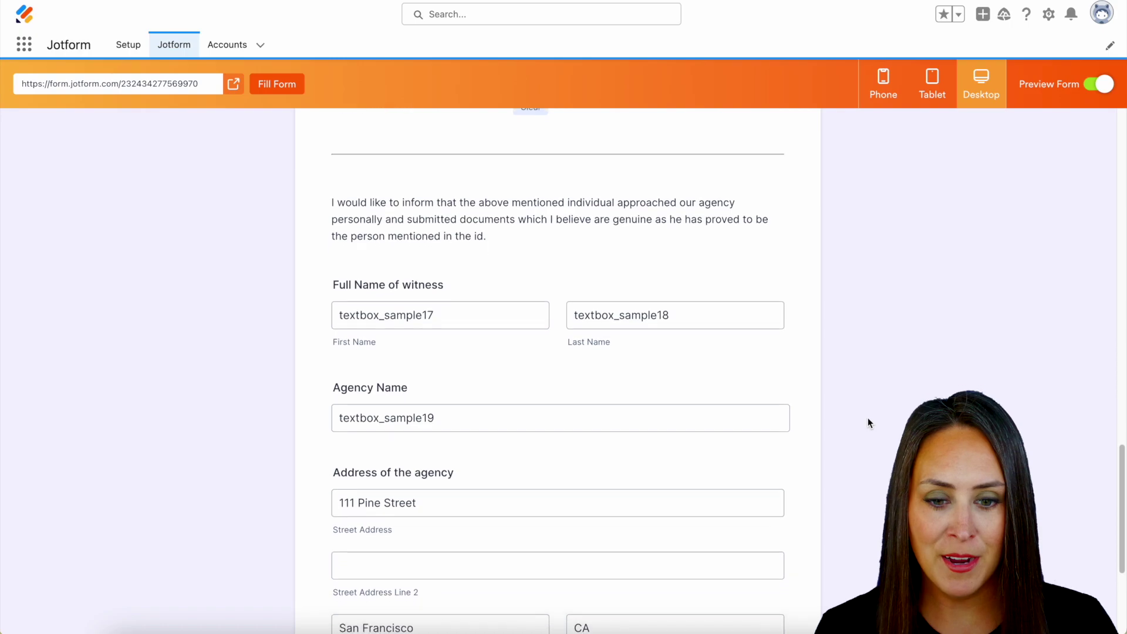
pyautogui.click(564, 539)
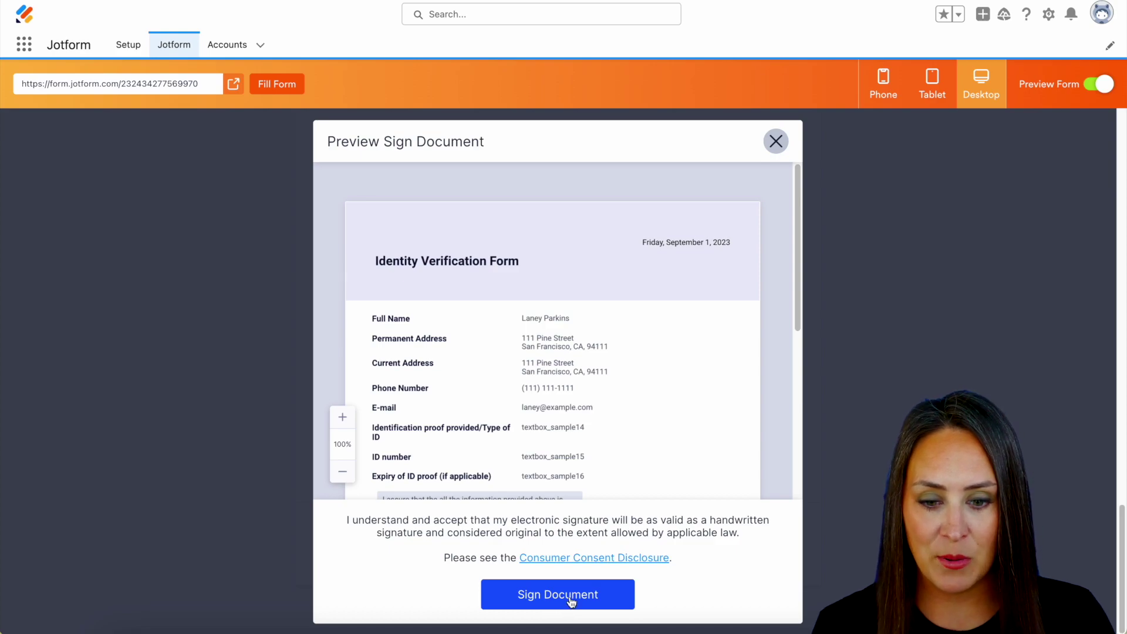
pyautogui.click(570, 600)
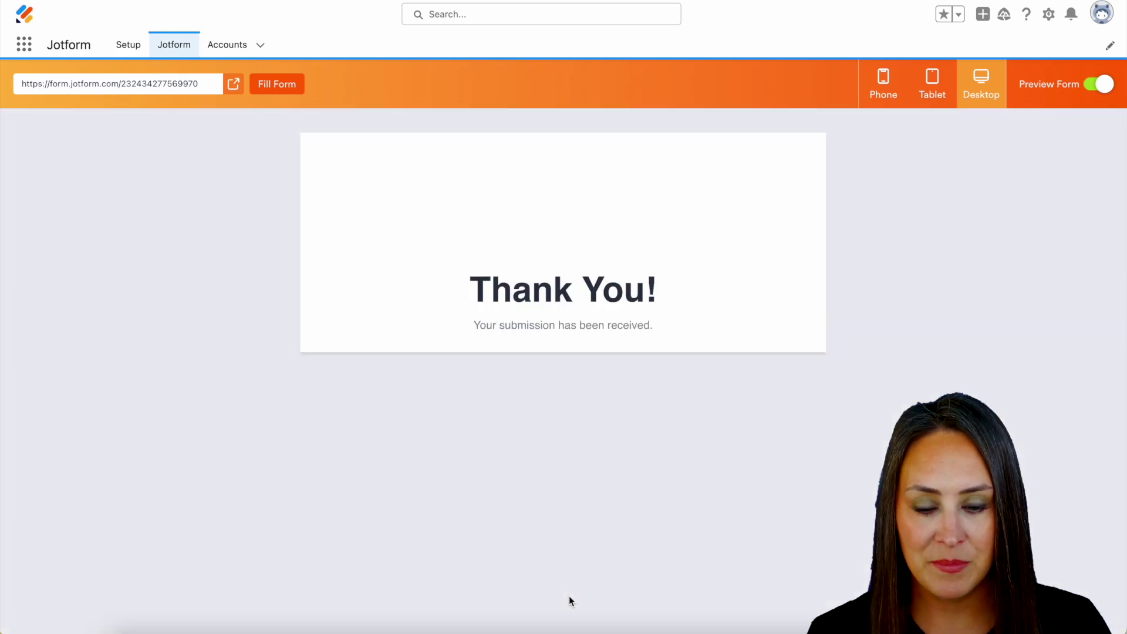
# Step: Exit preview, review the test row in Tables, then open the new account under Salesforce Accounts
pyautogui.click(1096, 85)
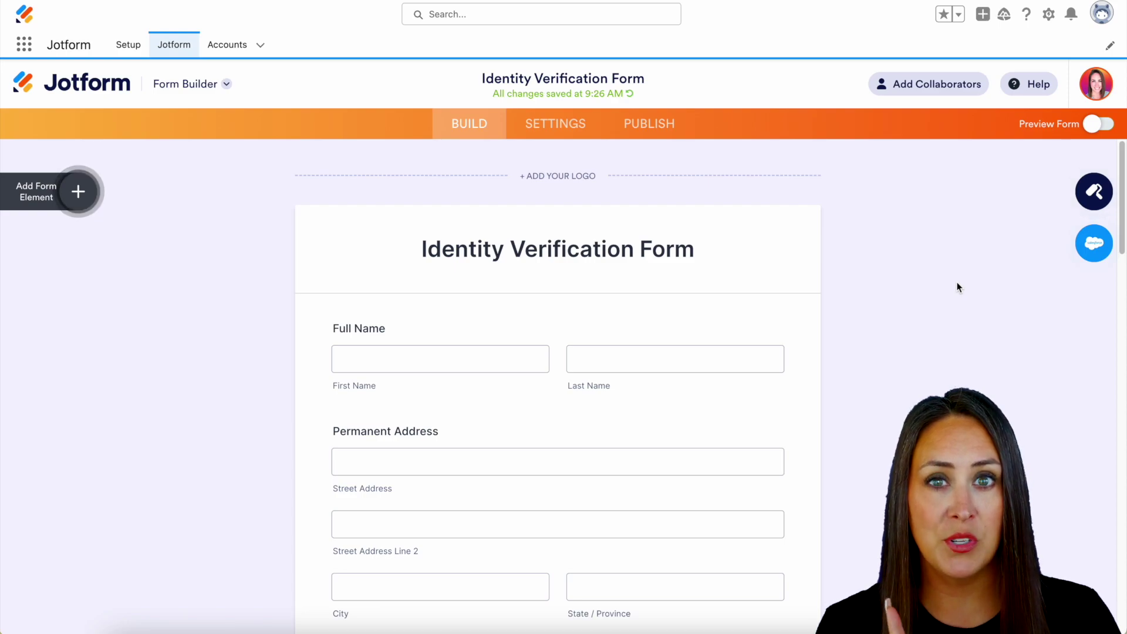
pyautogui.click(202, 85)
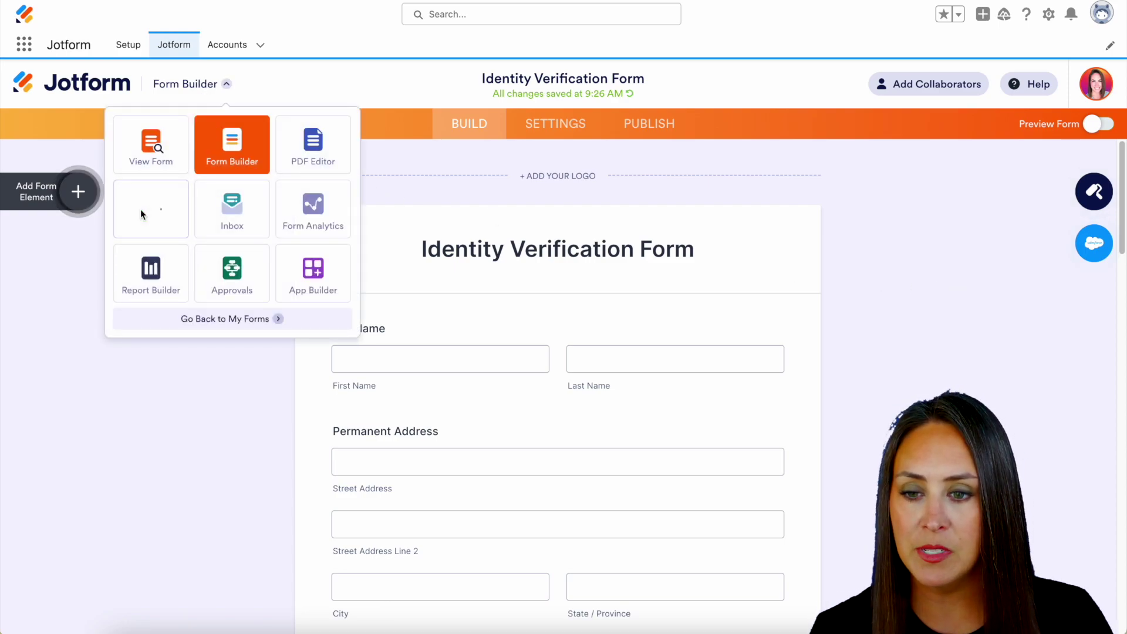
pyautogui.hscroll(10, 584, 337)
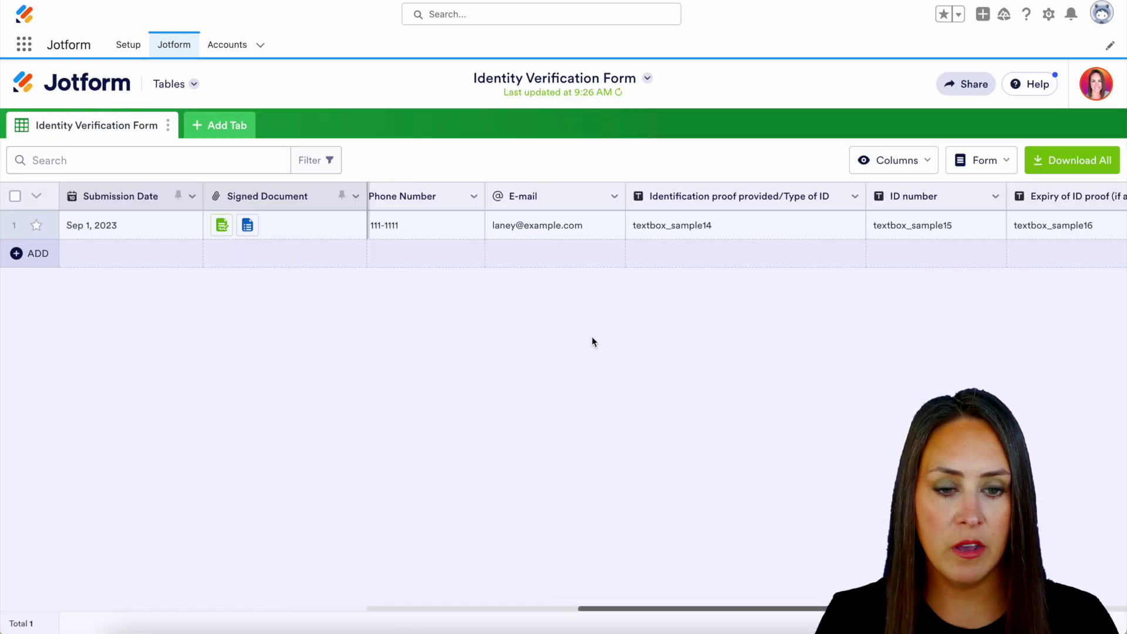
pyautogui.hscroll(10, 592, 340)
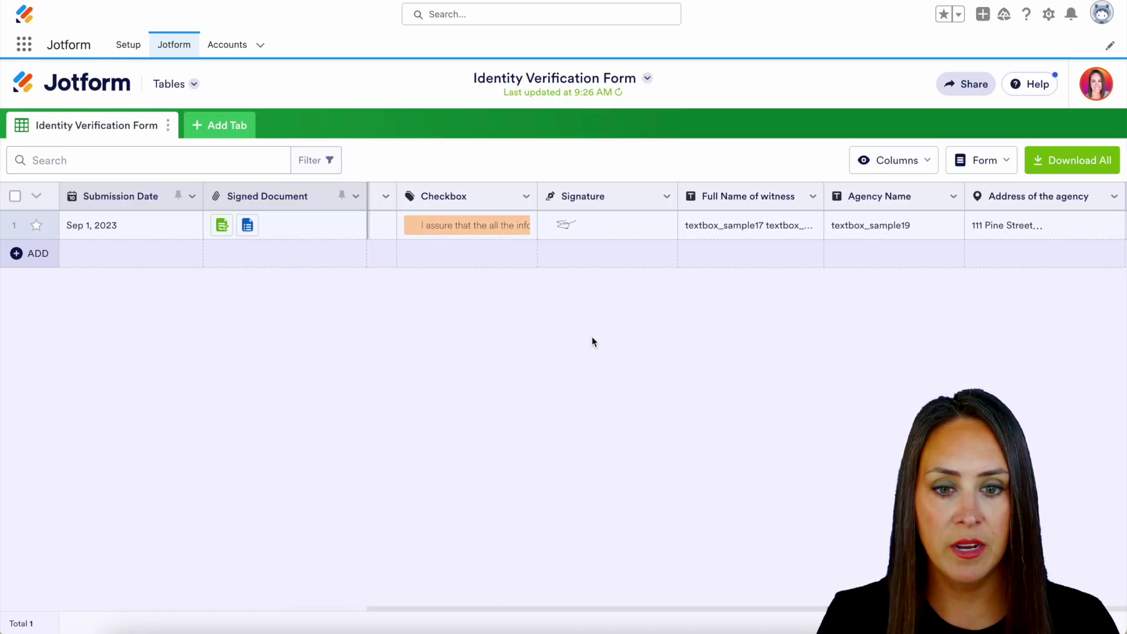
pyautogui.moveTo(290, 219)
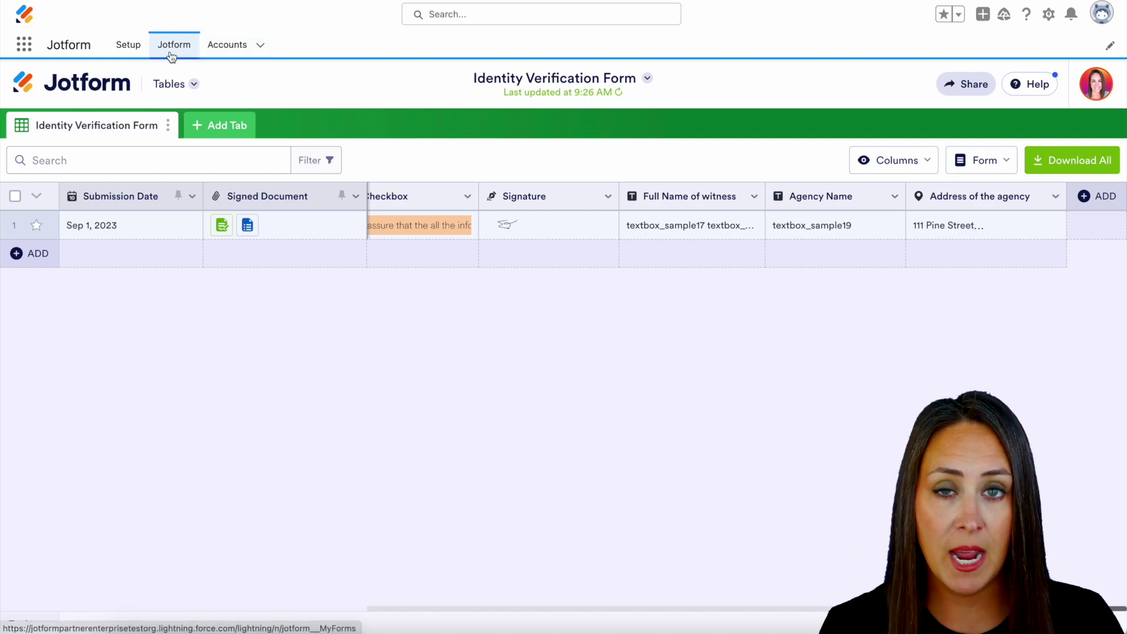
pyautogui.click(225, 48)
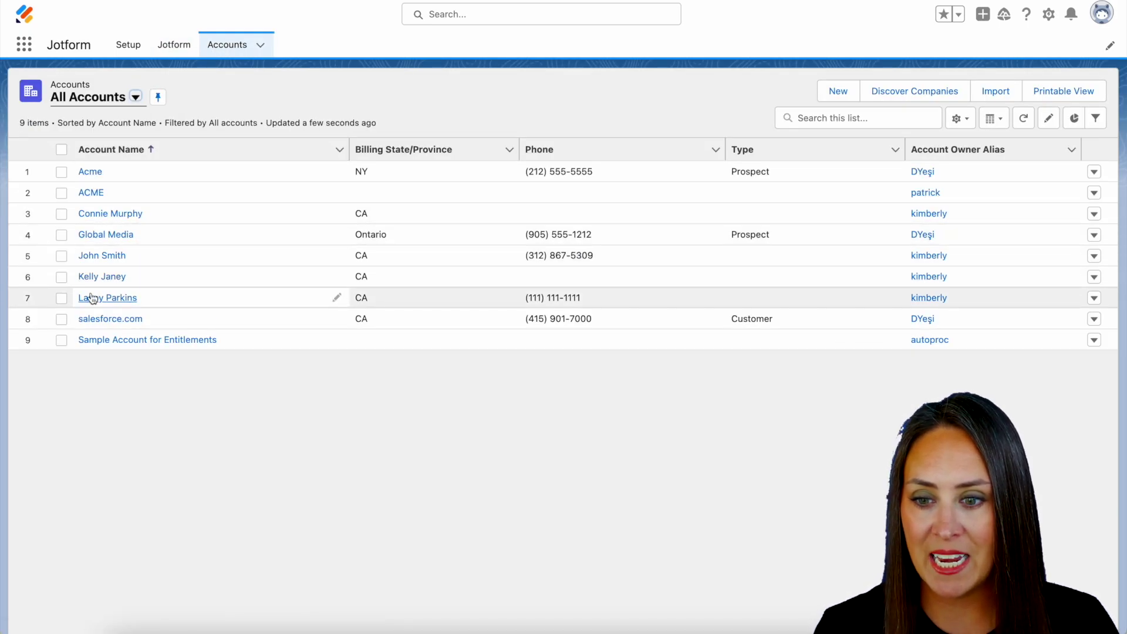
pyautogui.click(117, 300)
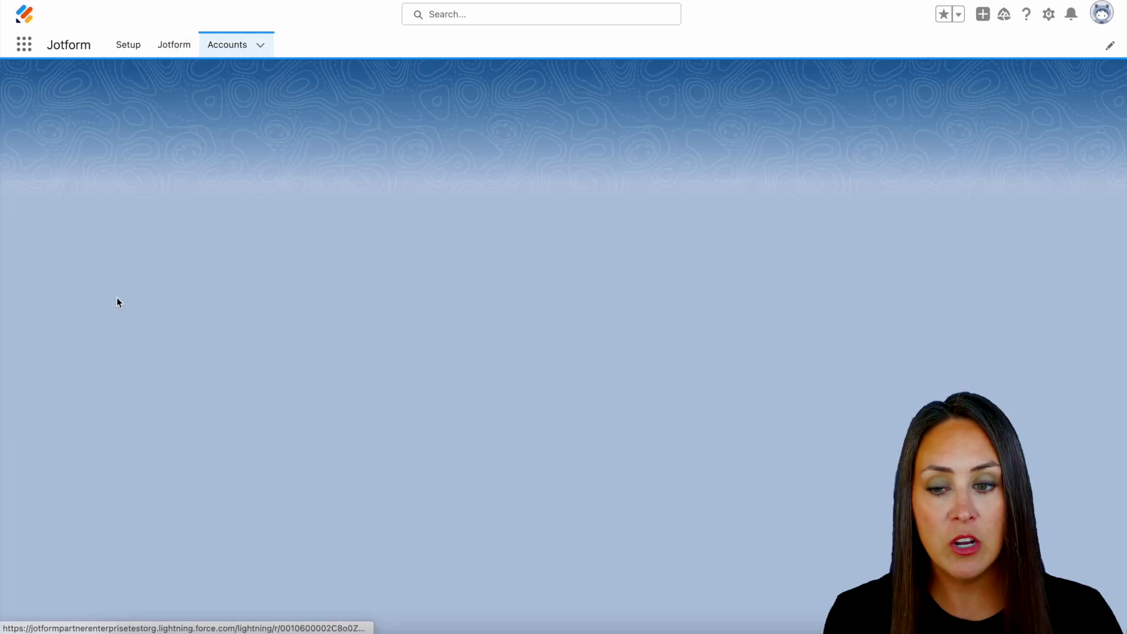